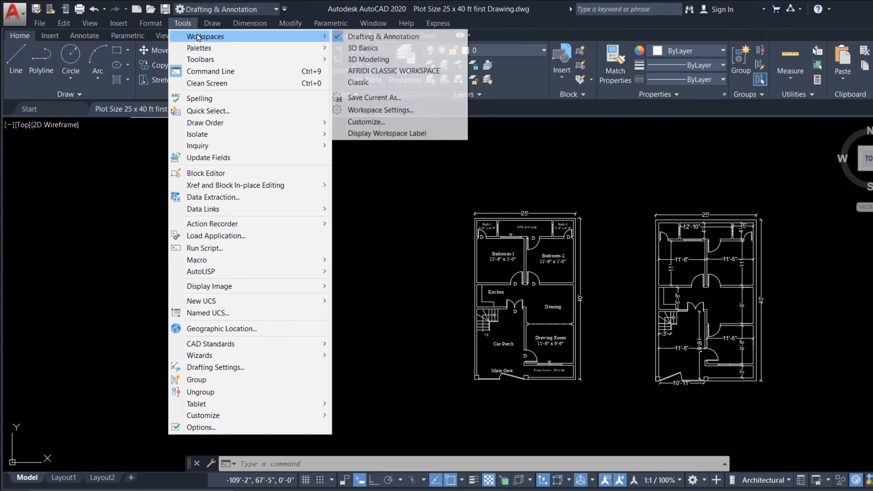
Display the Layer Properties Manager and set it to auto-hide
mouse_move(193, 51)
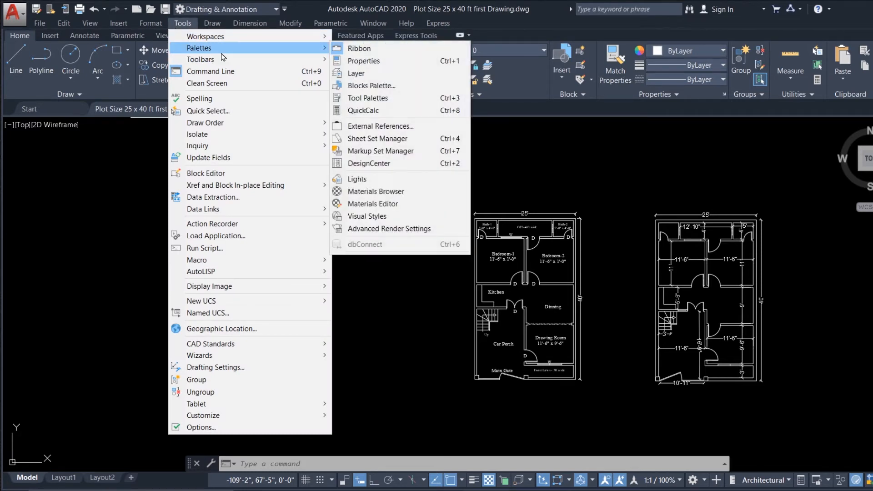
mouse_move(307, 48)
left_click(356, 75)
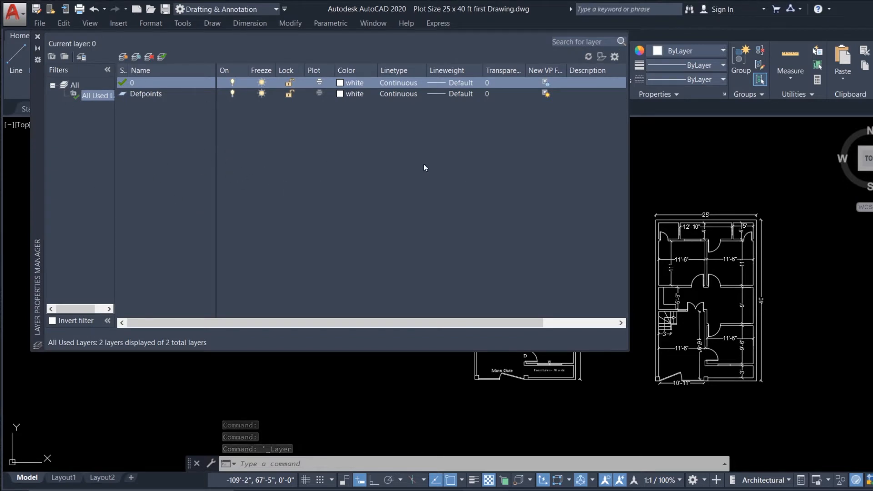
left_click(38, 50)
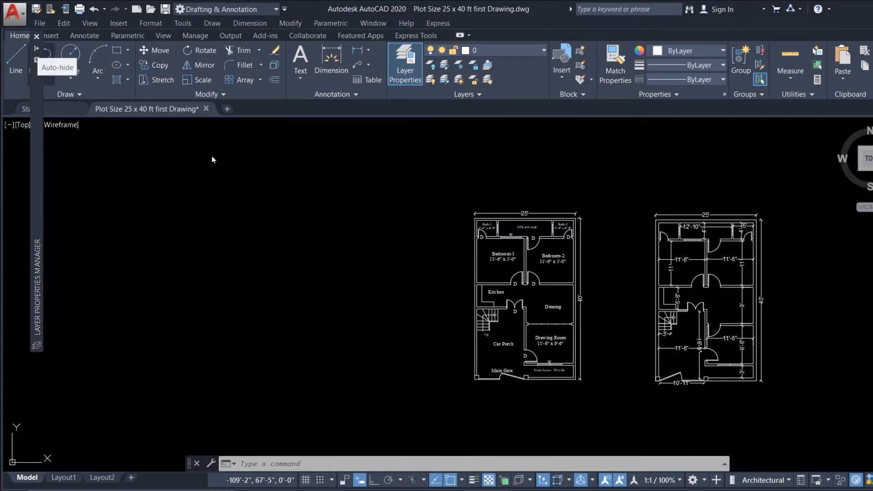
Create a new layer named "plot"
mouse_move(35, 230)
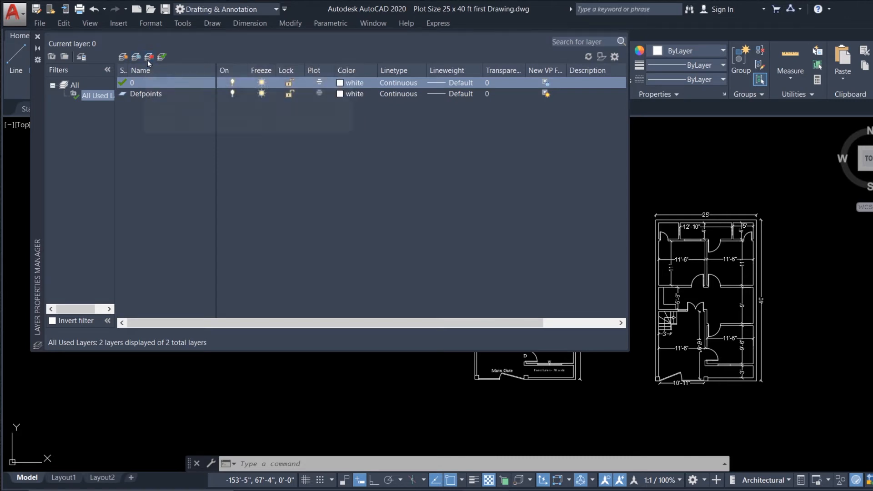
left_click(124, 59)
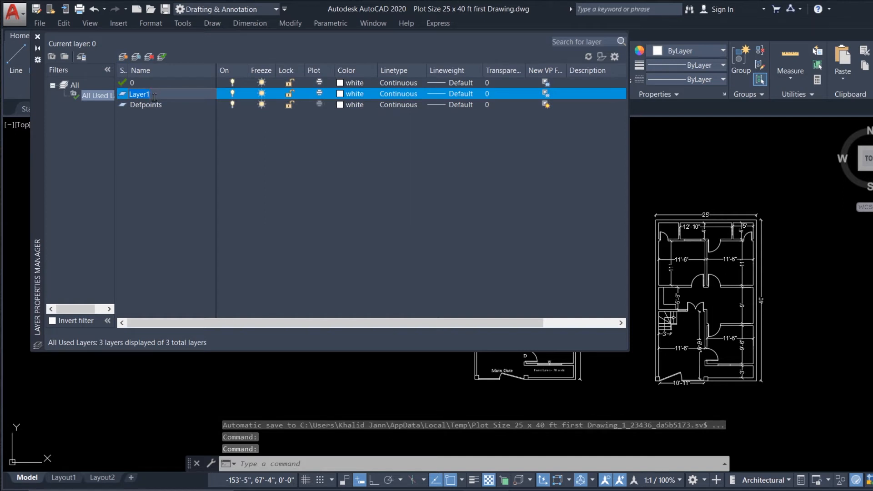
type("jk")
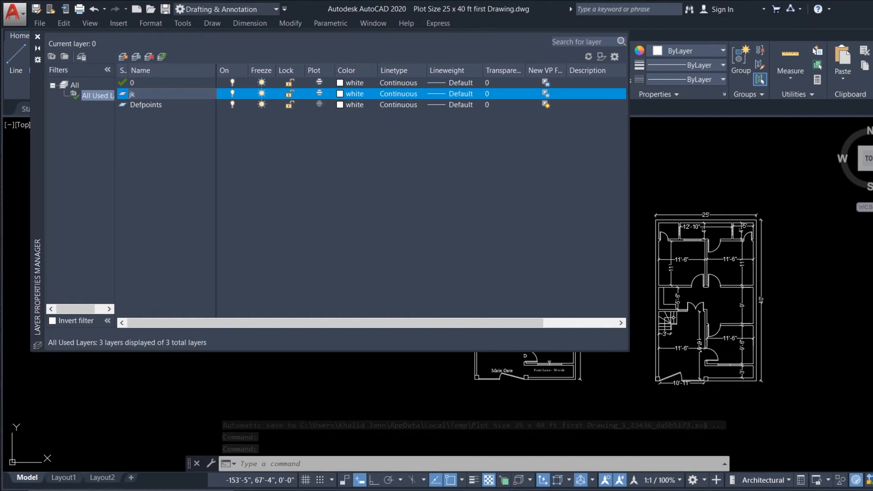
key("BackSpace")
key("BackSpace")
type("plot")
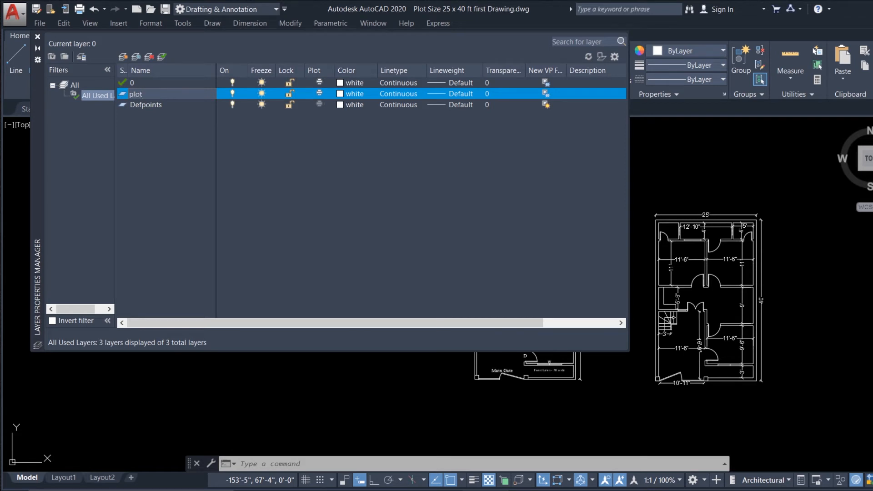
key("Return")
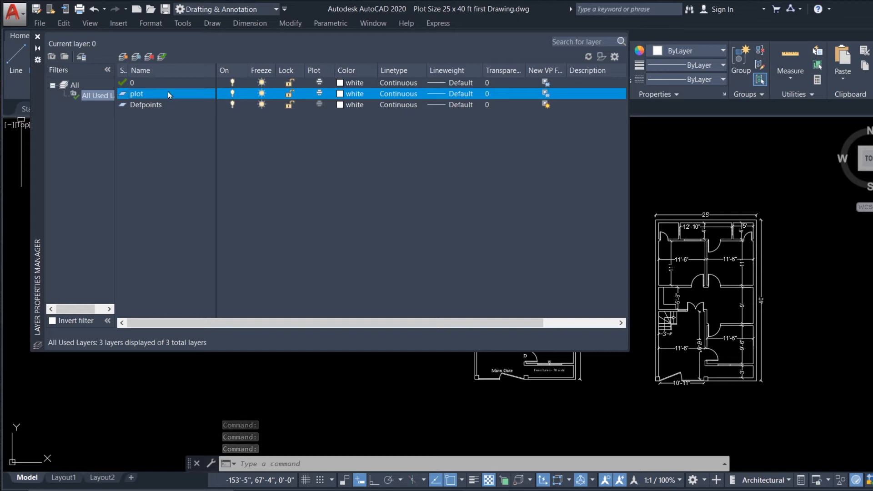
left_click(152, 105)
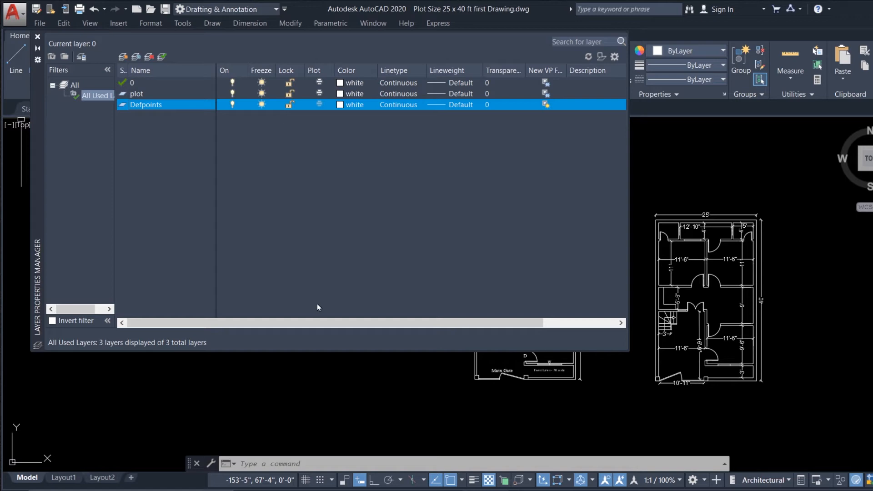
key("ctrl+a")
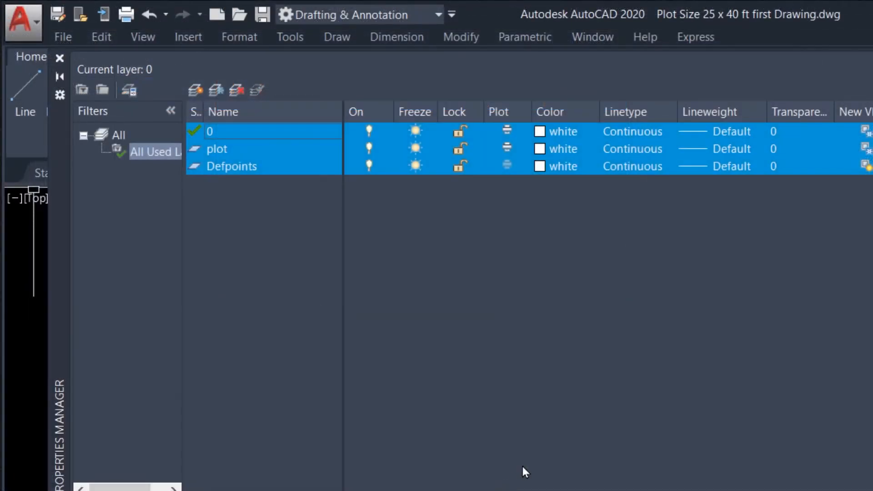
left_click(385, 277)
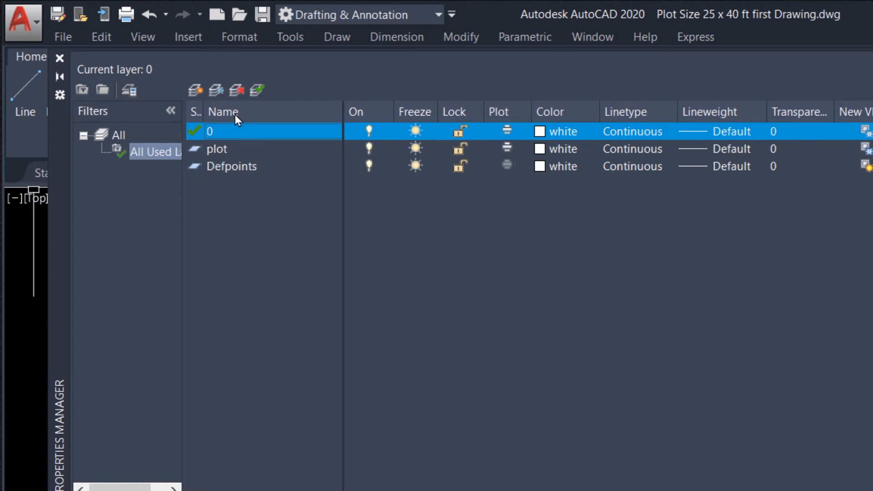
Make the plot layer current, and switch the current layer back to 0
left_click(229, 149)
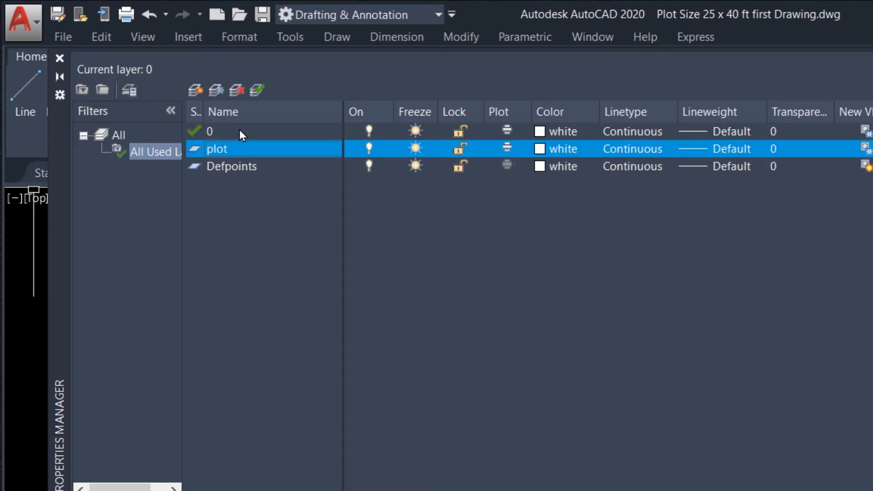
left_click(258, 89)
left_click(220, 132)
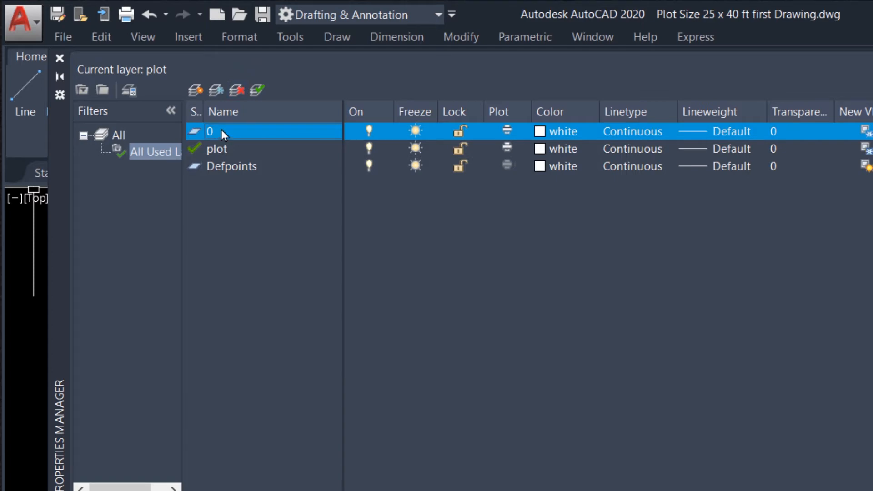
left_click(256, 91)
Set the plot layer as current and try to delete it
left_click(233, 150)
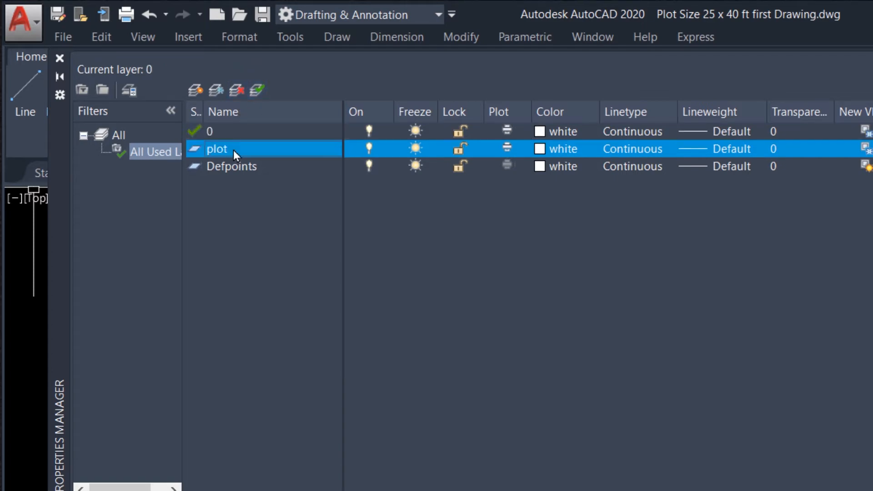
right_click(234, 150)
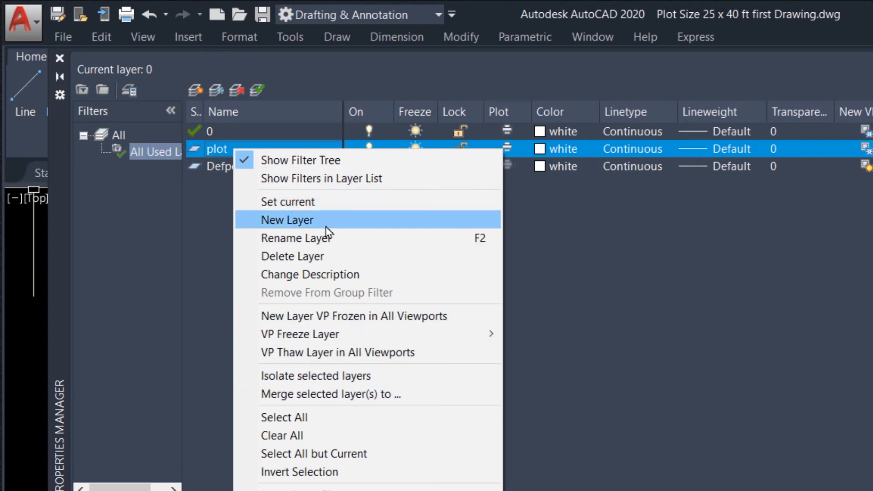
left_click(323, 203)
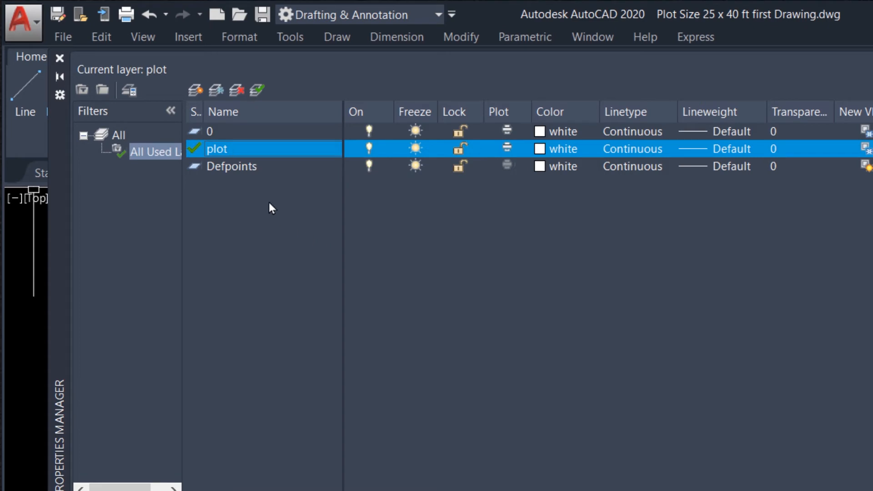
left_click(236, 91)
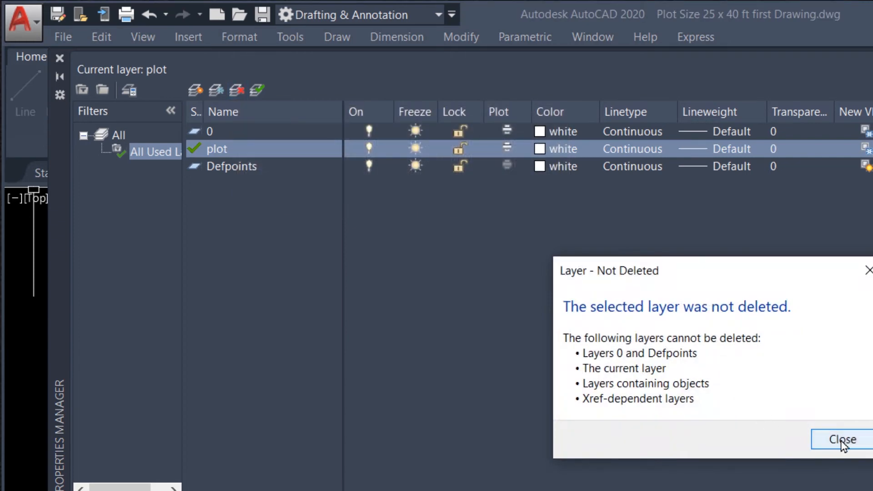
left_click(832, 444)
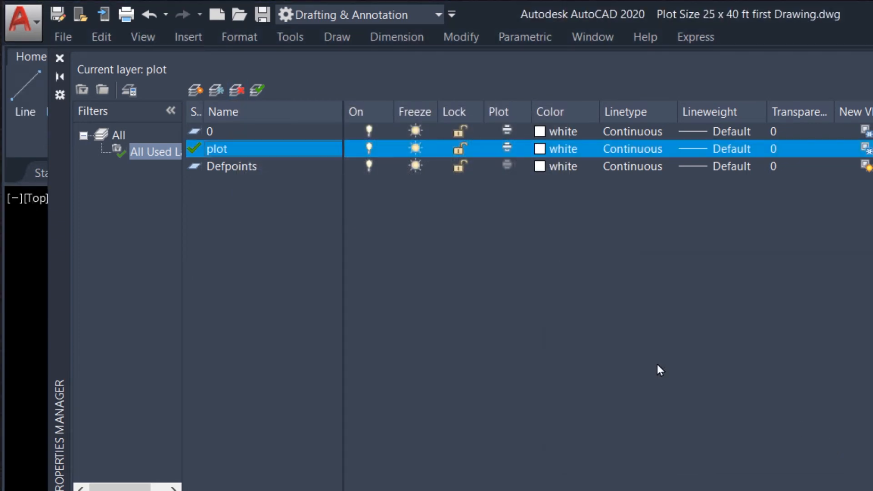
Make layer 0 the current layer and delete the plot layer
left_click(244, 131)
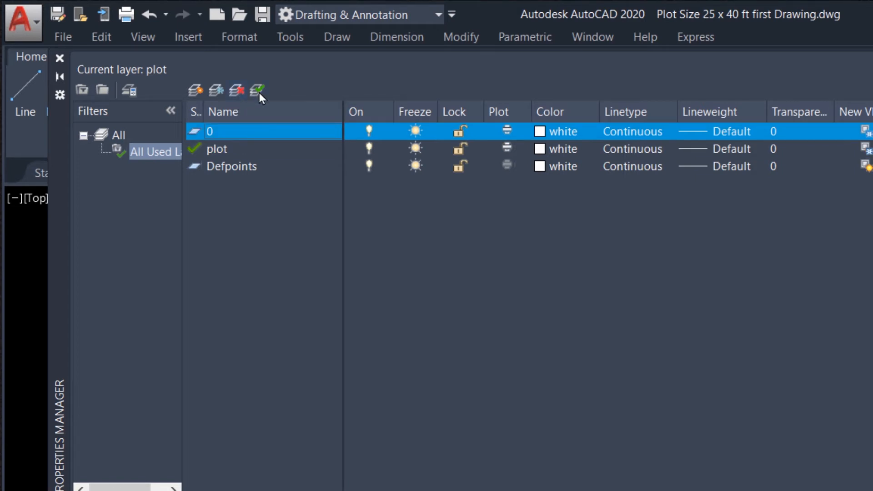
left_click(258, 92)
left_click(244, 149)
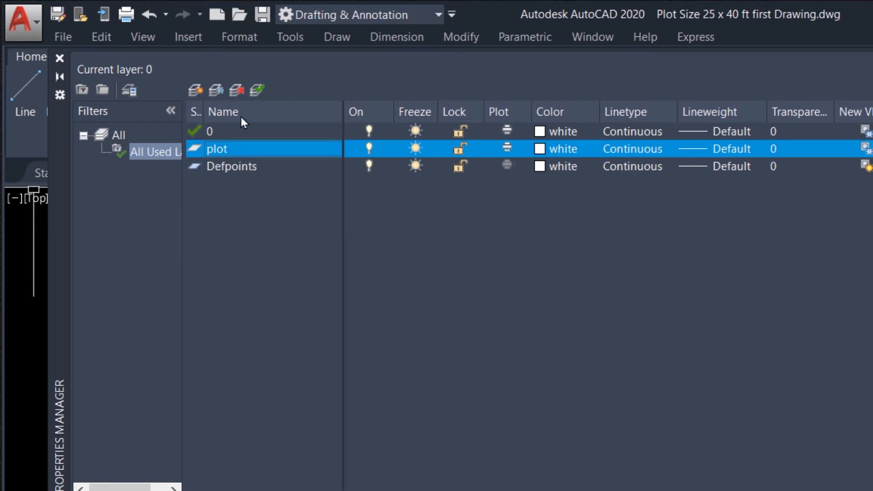
left_click(238, 90)
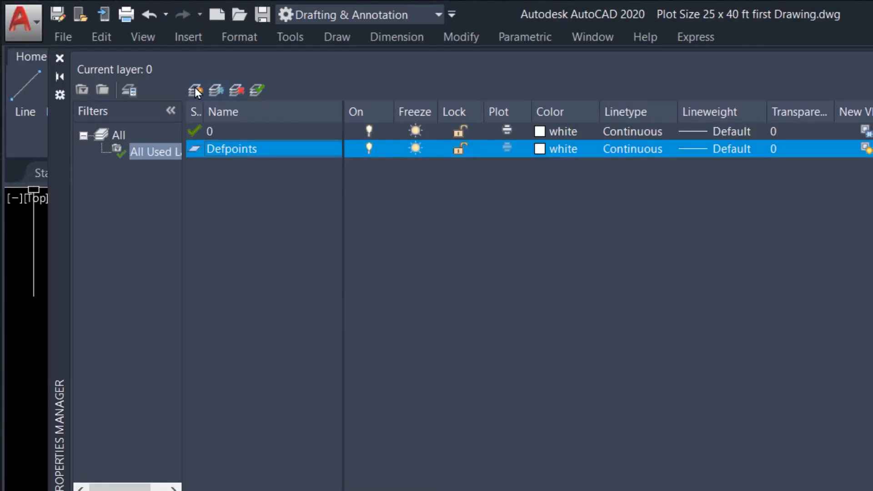
Create three new layers, keeping their default names
left_click(193, 91)
left_click(193, 91)
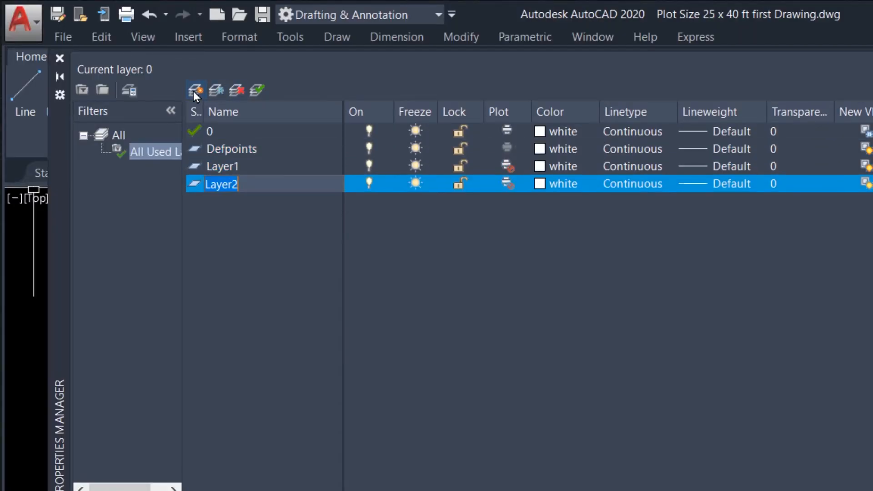
left_click(192, 91)
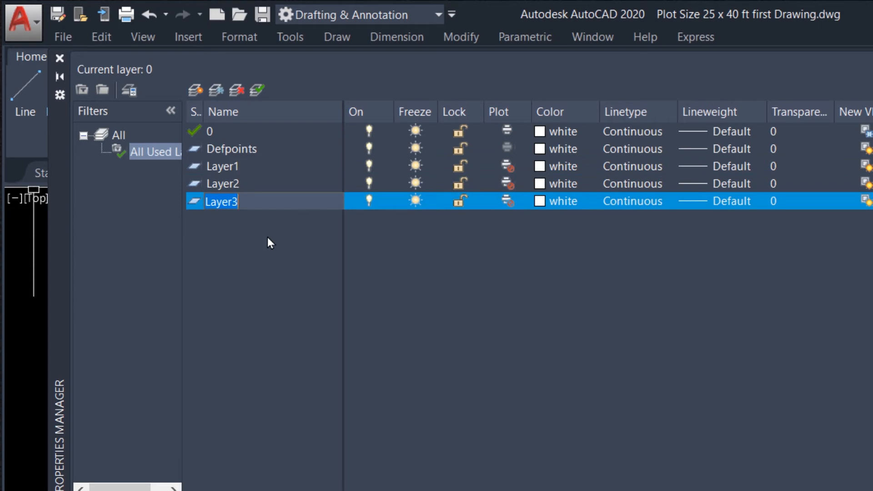
Turn off the Defpoints layer and the layers Layer1, Layer2 and Layer3
left_click(256, 166)
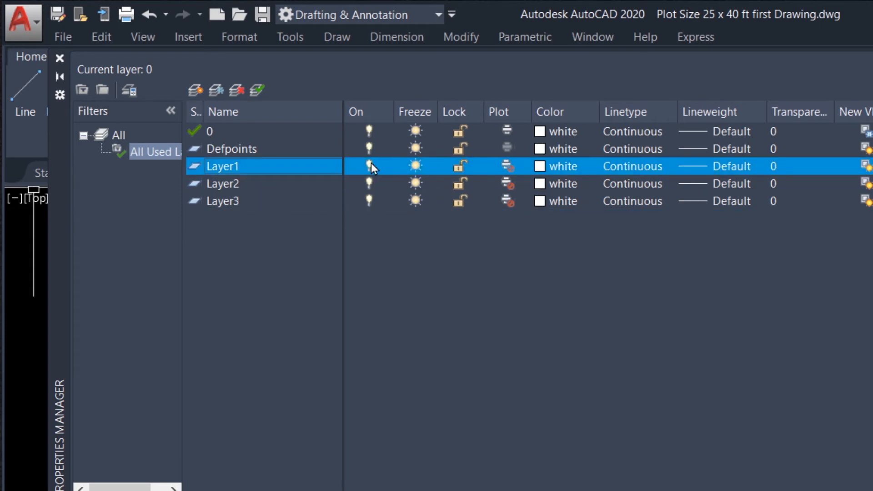
left_click(369, 200)
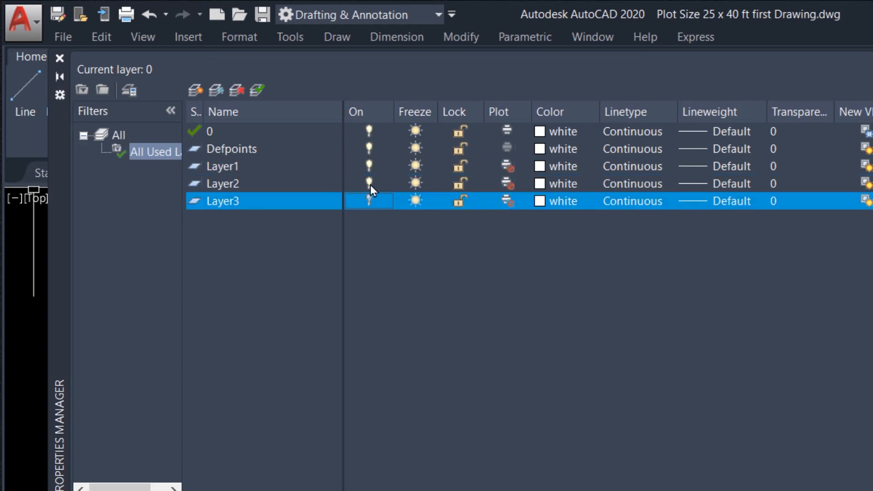
left_click(369, 183)
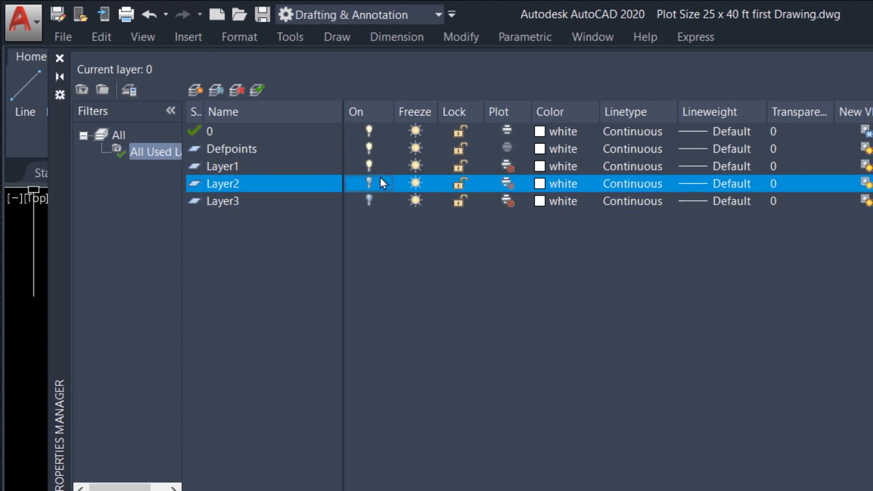
left_click(369, 148)
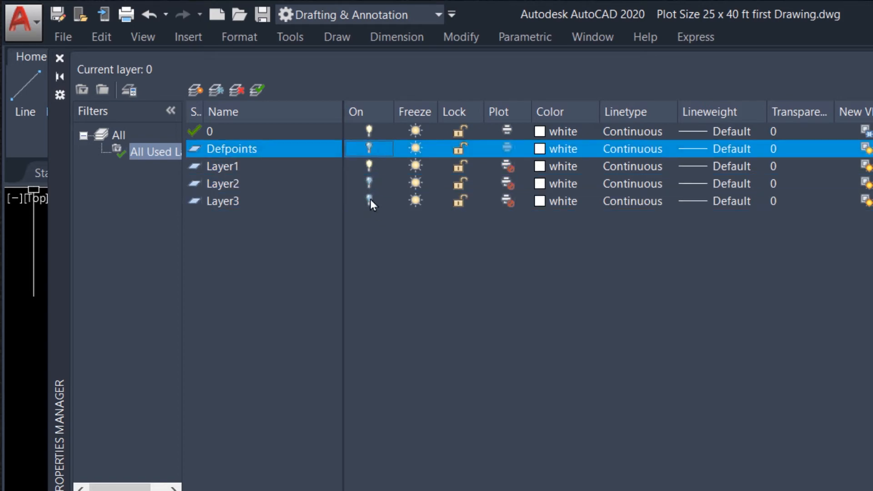
left_click(370, 166)
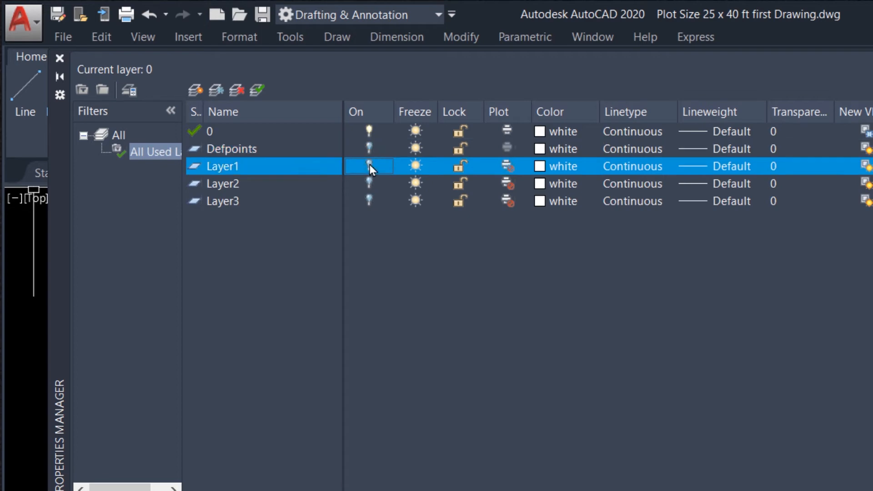
Set Layer1 as the current layer, choosing to turn the current layer off, and lock it
right_click(276, 169)
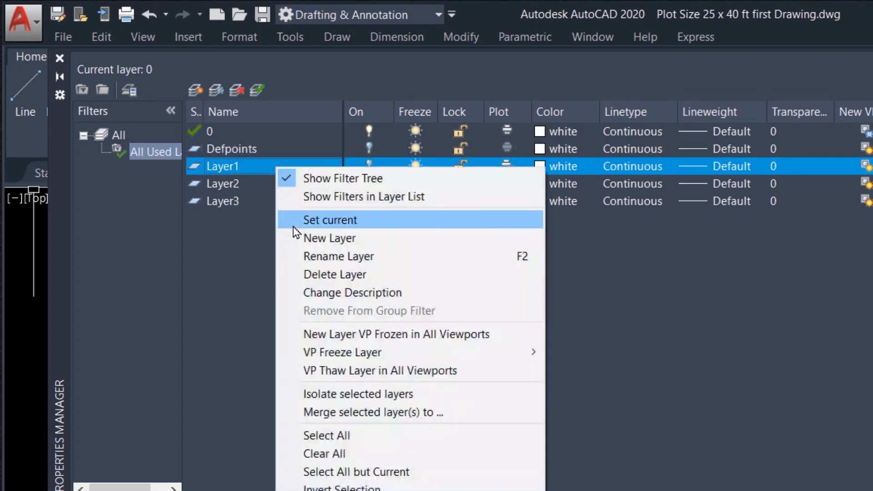
left_click(322, 220)
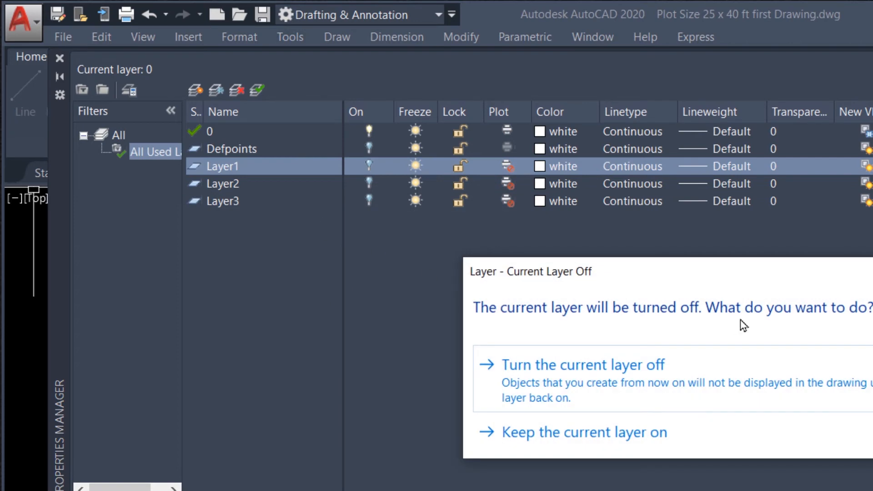
left_click(615, 375)
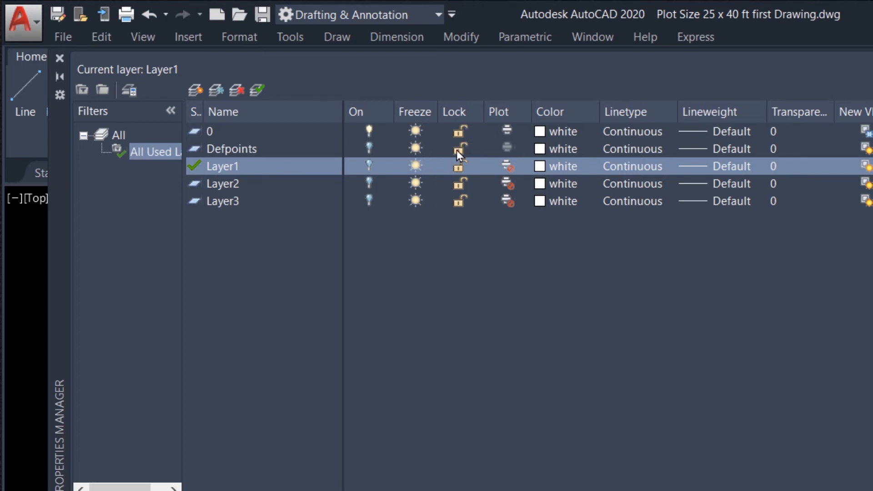
left_click(462, 165)
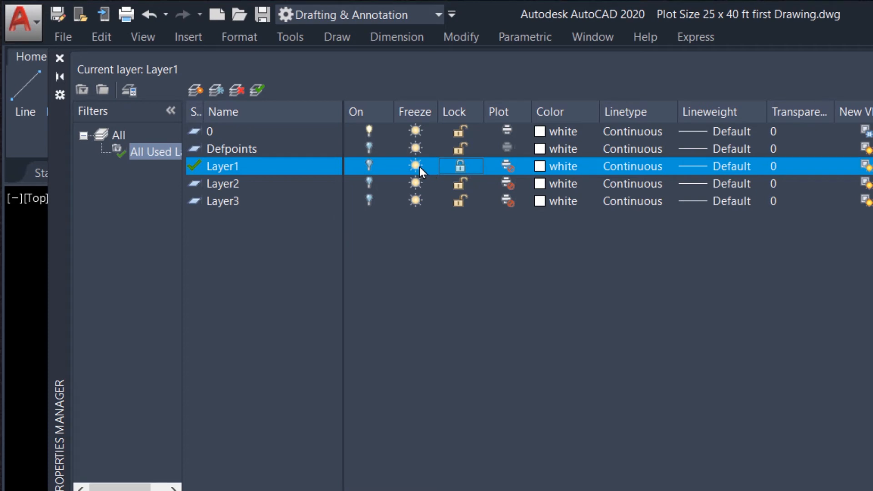
left_click(508, 166)
Try to freeze the current layer Layer1, and freeze Layer2 instead
left_click(414, 166)
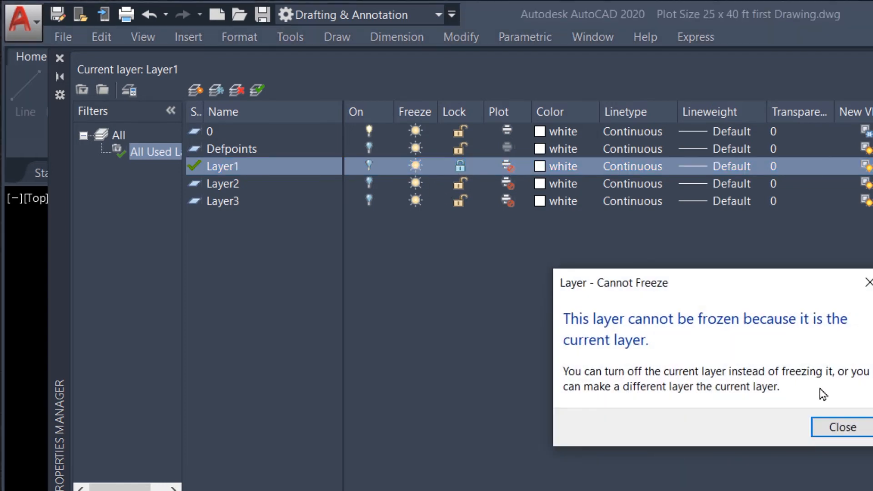
left_click(837, 426)
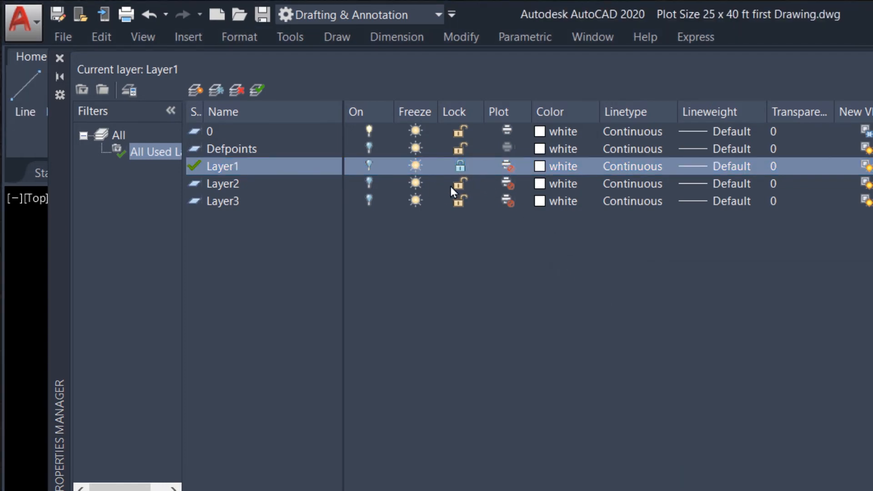
left_click(416, 183)
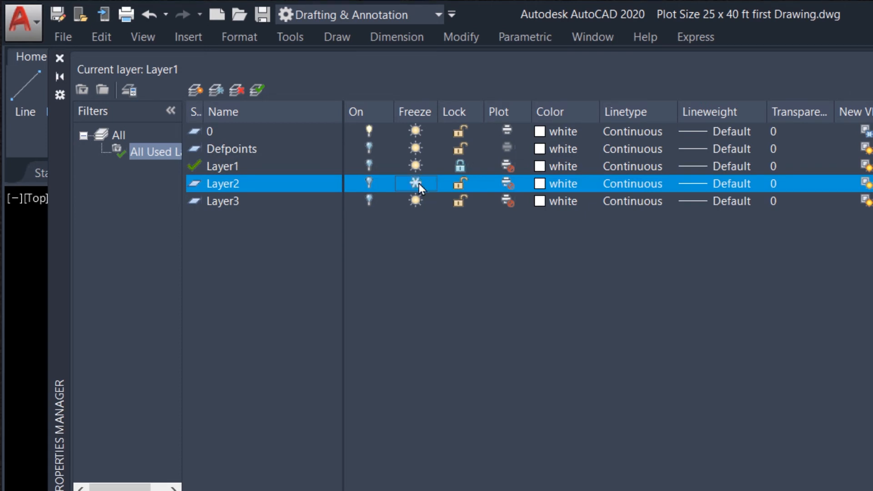
Turn on and lock Layer2, and set its color to index color 14
left_click(460, 184)
left_click(414, 183)
left_click(540, 183)
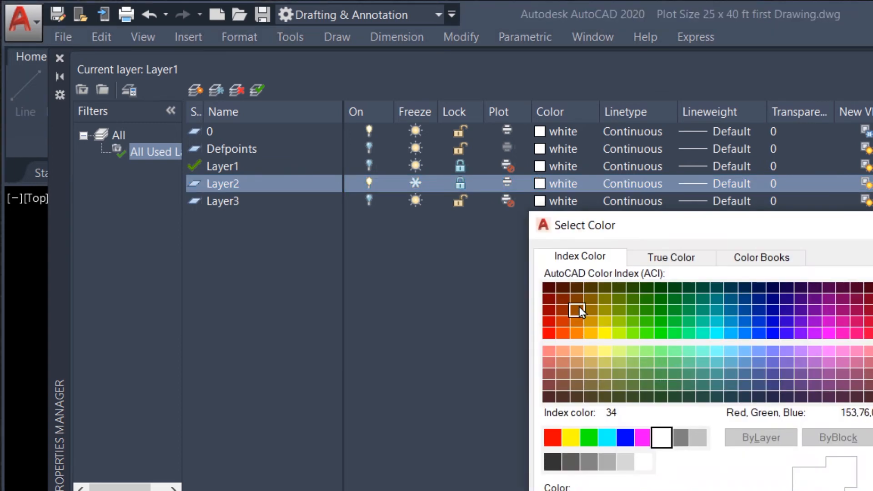
left_click(550, 310)
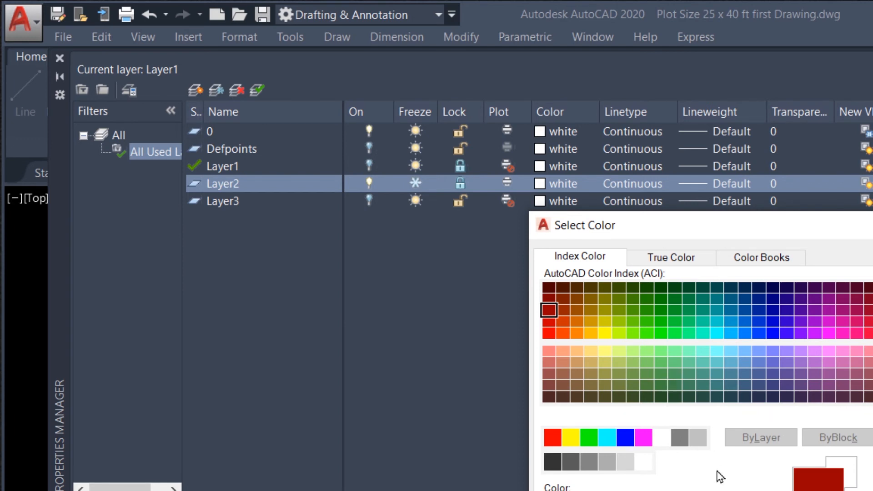
left_click(688, 490)
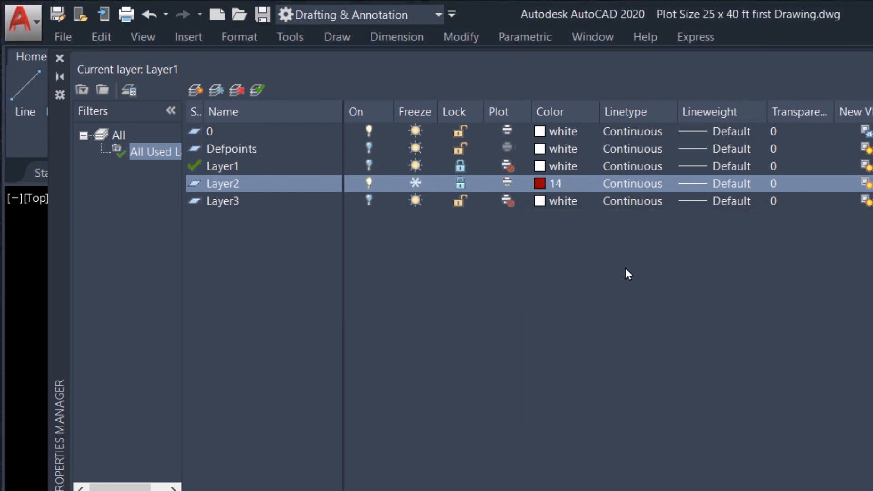
Set the color of Layer1 to index color 86 and the color of Layer3 to index color 242
left_click(539, 166)
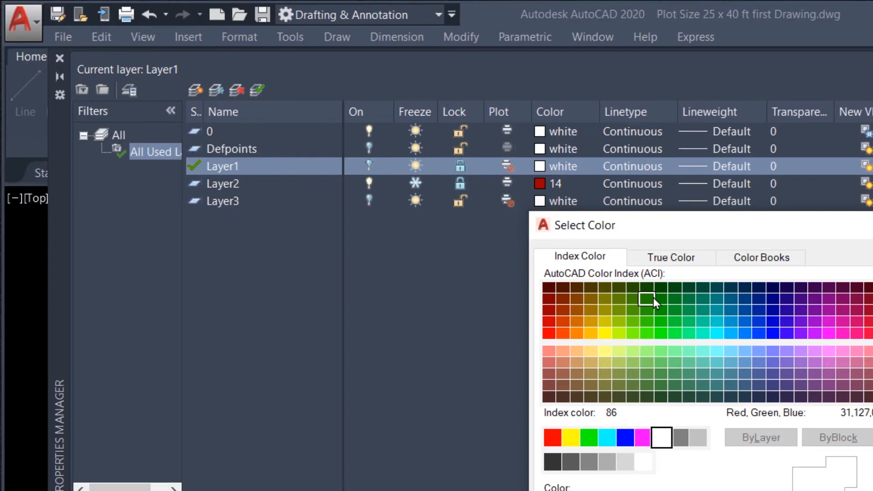
left_click(653, 299)
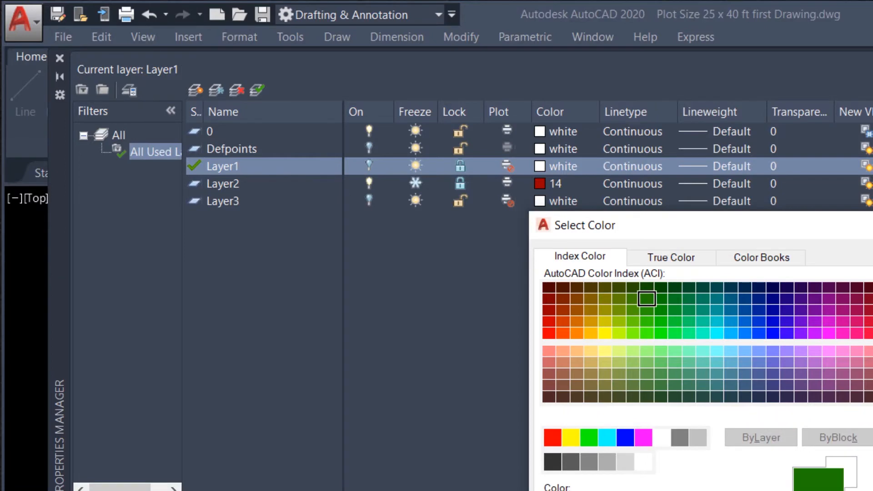
left_click(692, 490)
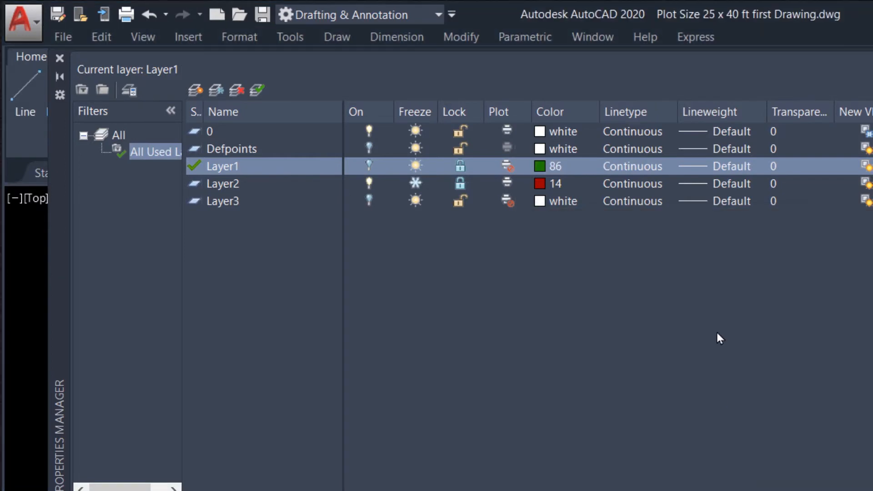
left_click(540, 201)
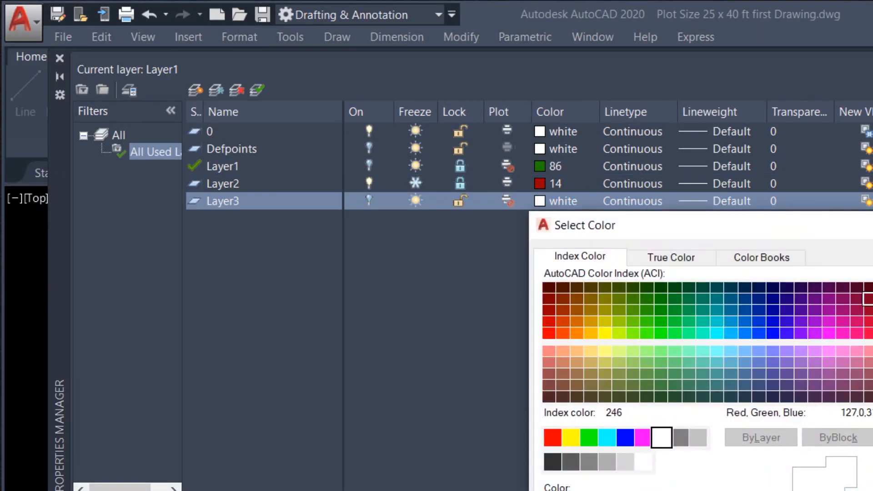
left_click(867, 321)
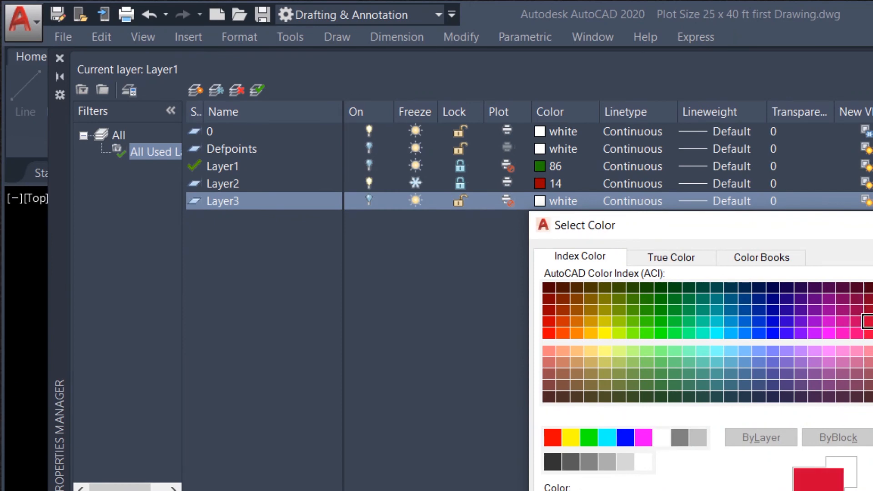
key("Return")
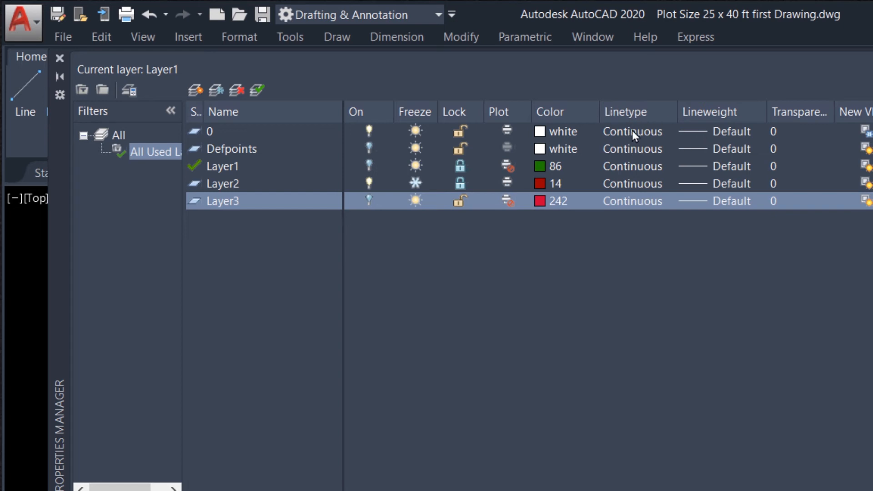
Load the CENTER linetype from acad.lin while choosing Layer1's linetype, and accept Continuous for the layer
left_click(641, 167)
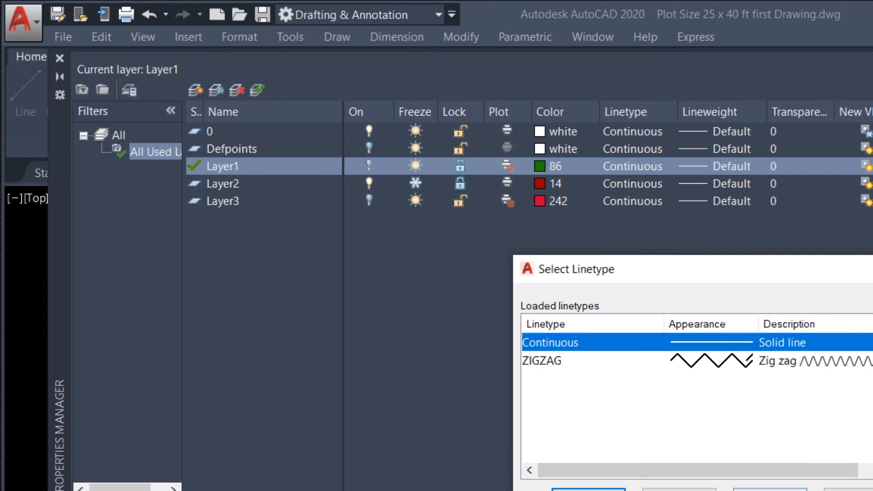
left_click(770, 489)
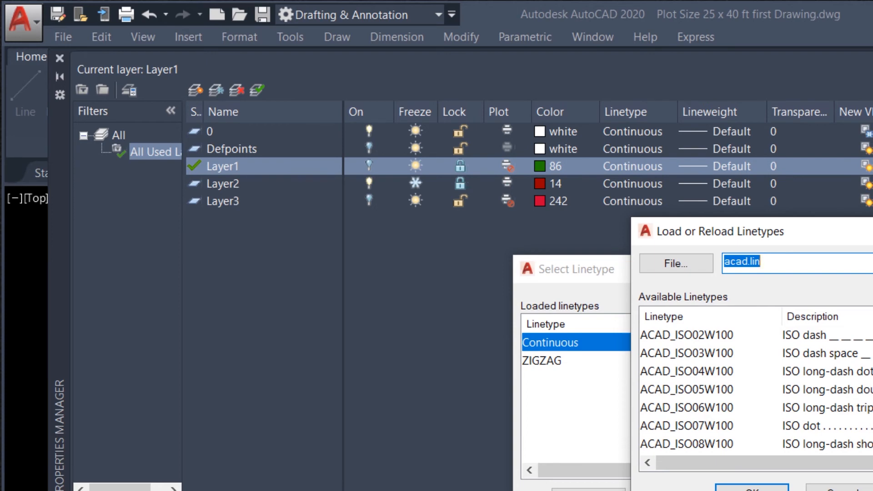
scroll(756, 391, "down", 5)
scroll(756, 390, "down", 1)
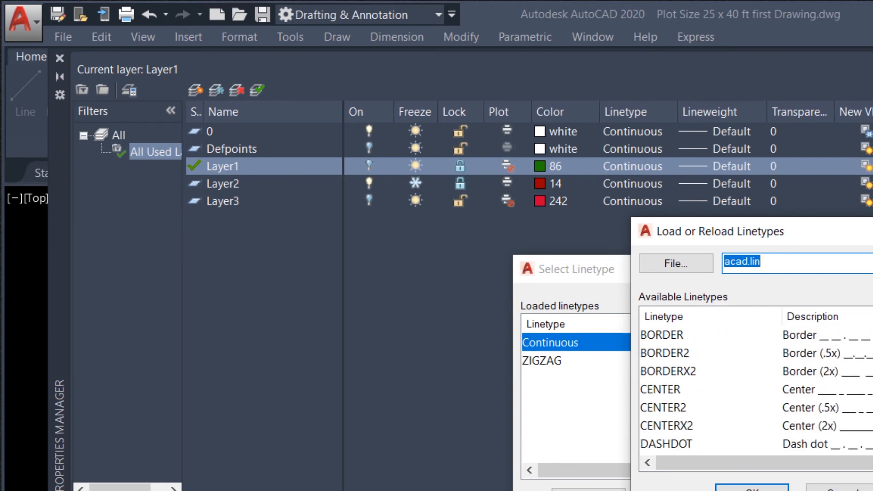
left_click(664, 390)
left_click(752, 488)
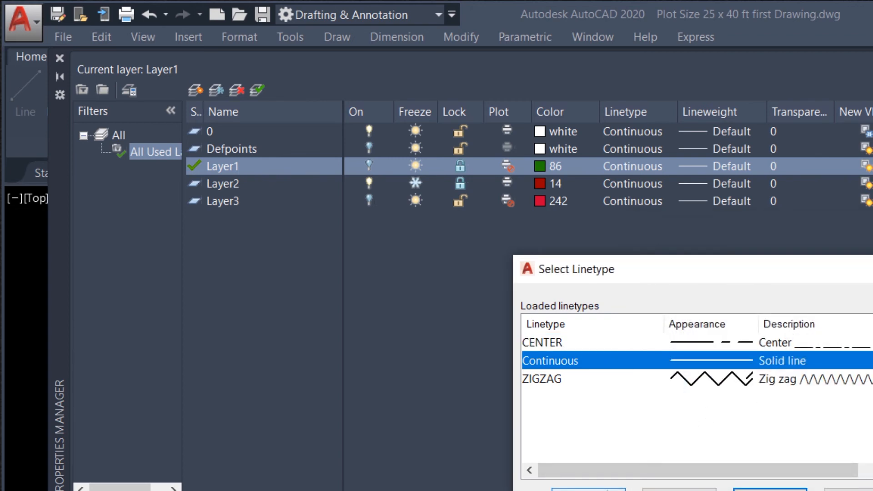
left_click(588, 489)
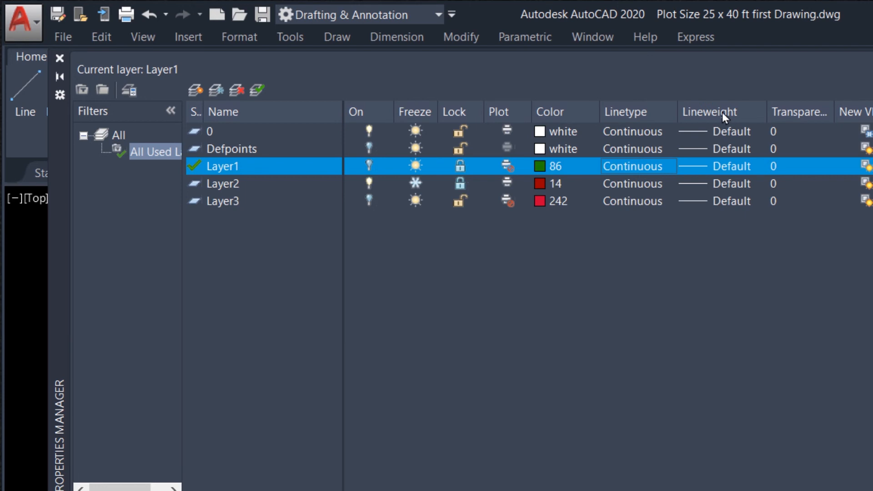
Set the lineweight of Layer1 to 0.80 mm
left_click(704, 165)
left_click(837, 367)
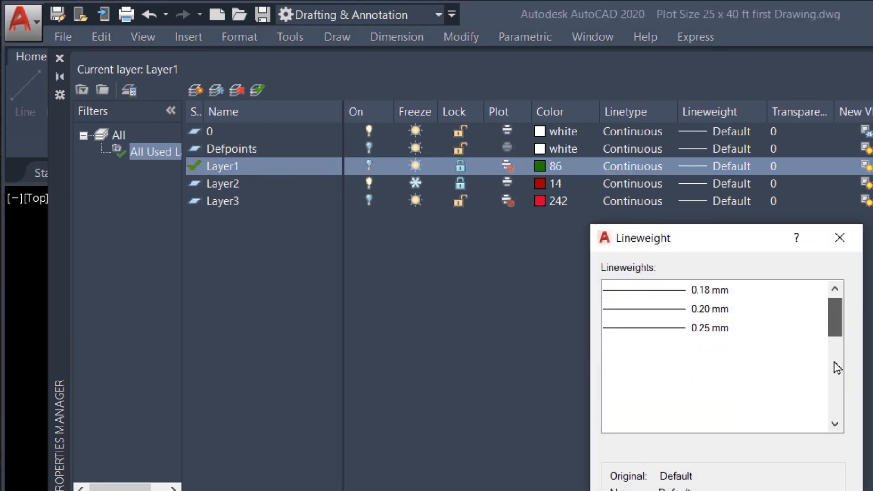
scroll(836, 368, "down", 4)
left_click(678, 384)
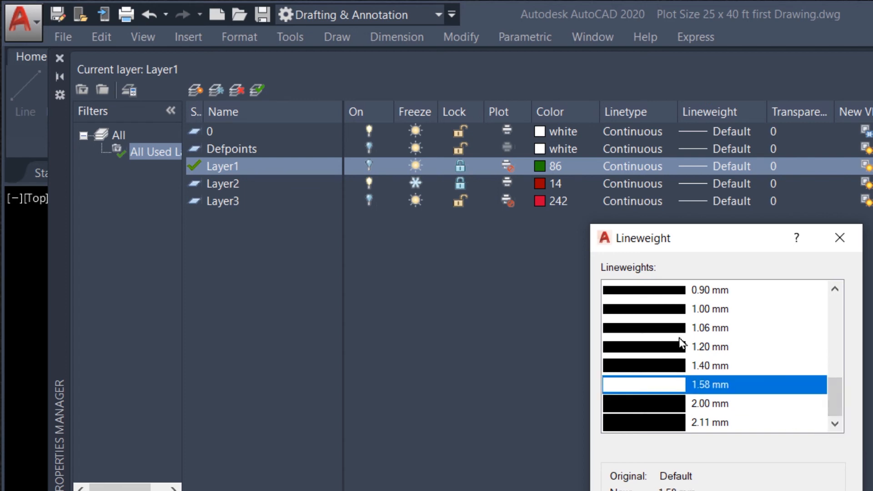
left_click(680, 328)
left_click_drag(838, 400, 837, 294)
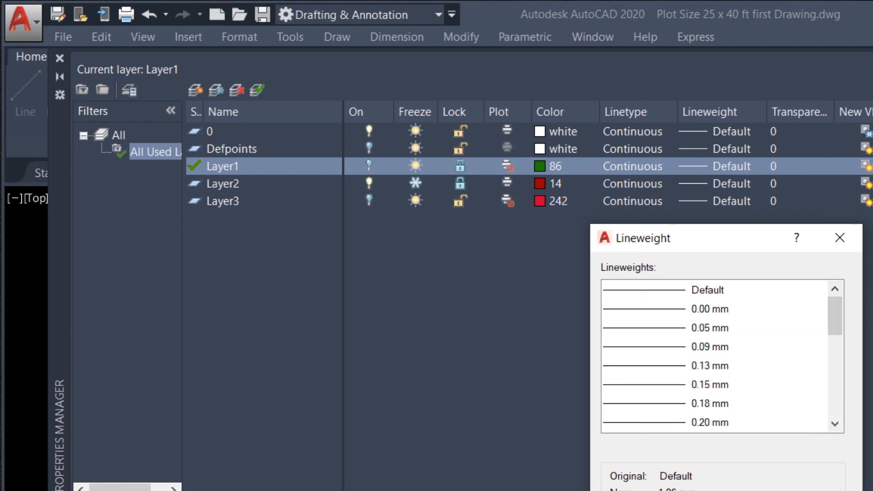
left_click_drag(834, 323, 838, 376)
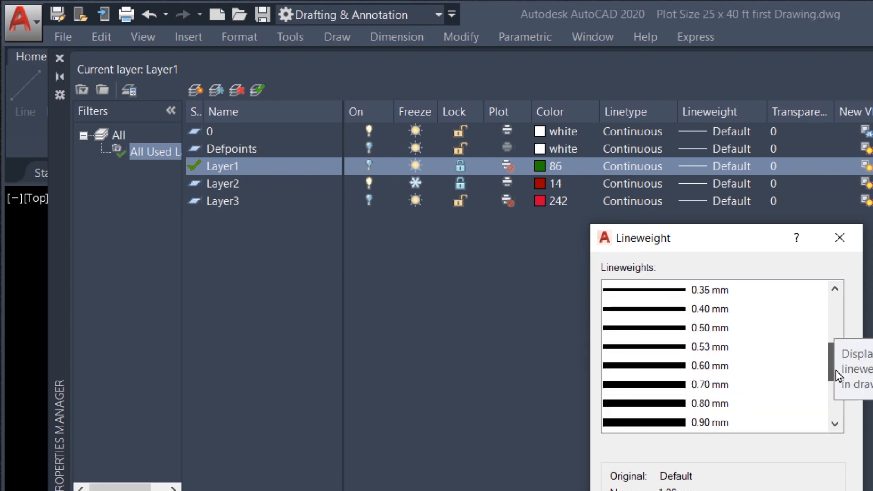
left_click(672, 403)
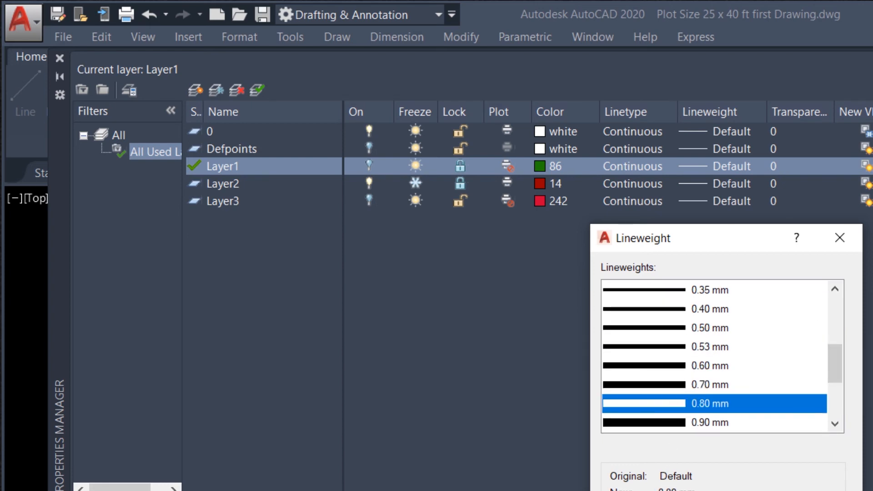
key("Return")
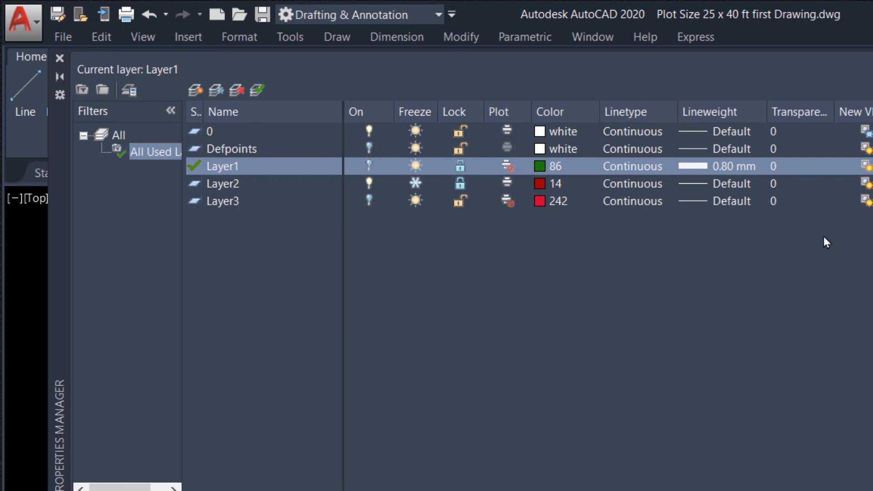
Set the transparency of Layer1 to 70
left_click(773, 168)
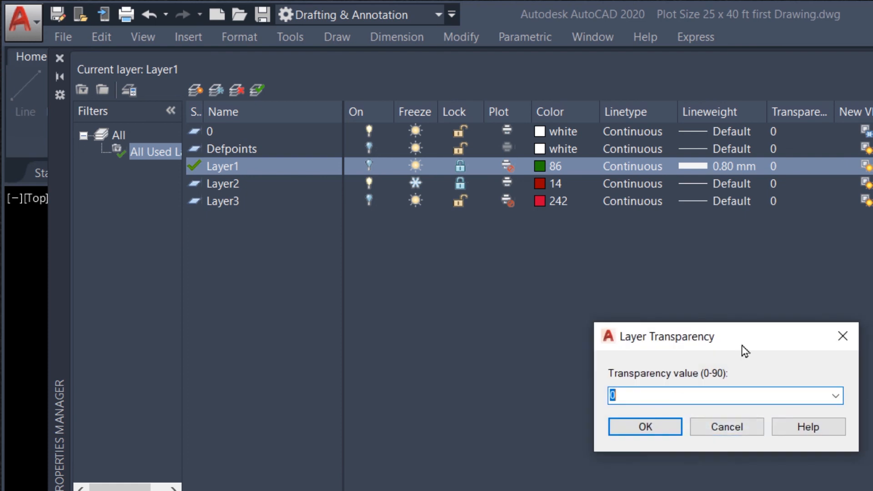
left_click_drag(751, 336, 707, 299)
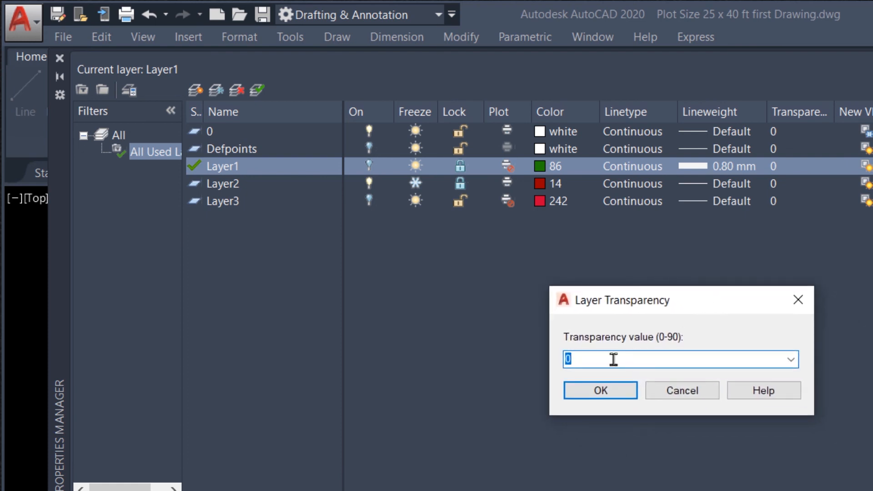
type("70")
left_click(600, 392)
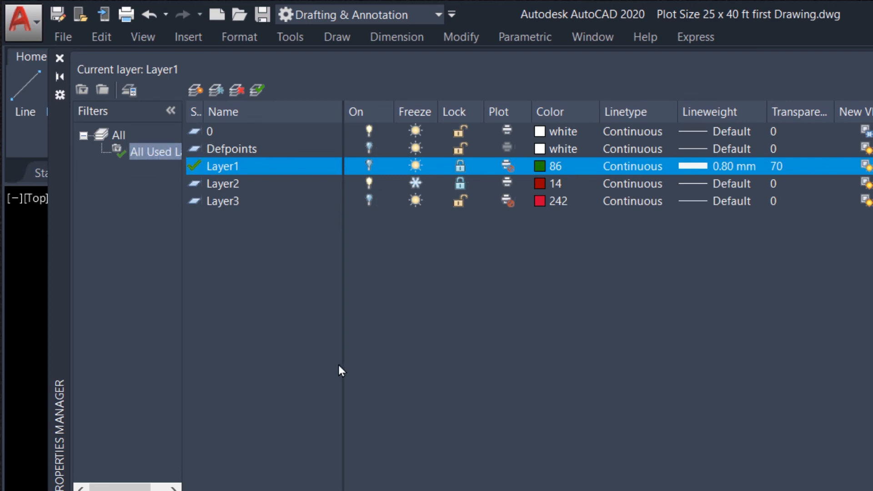
Set layer 0 as the current layer and delete Layer1, Layer2 and Layer3
left_click_drag(247, 246, 221, 141)
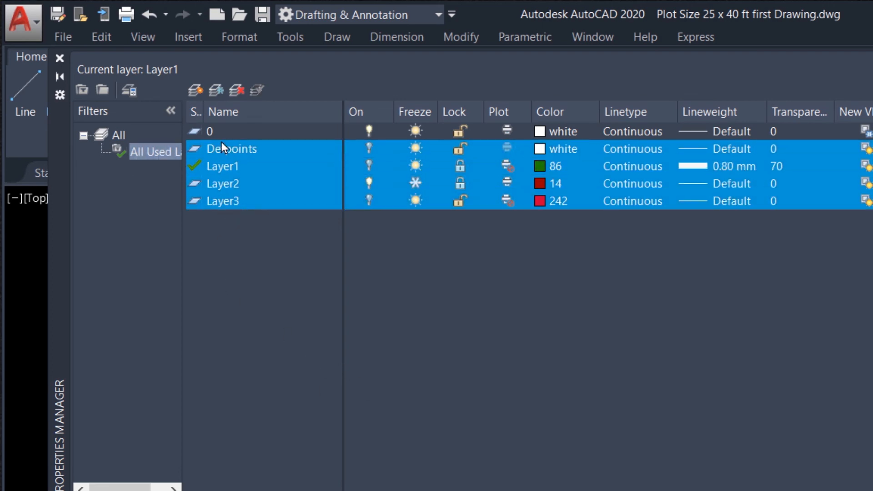
left_click(243, 162)
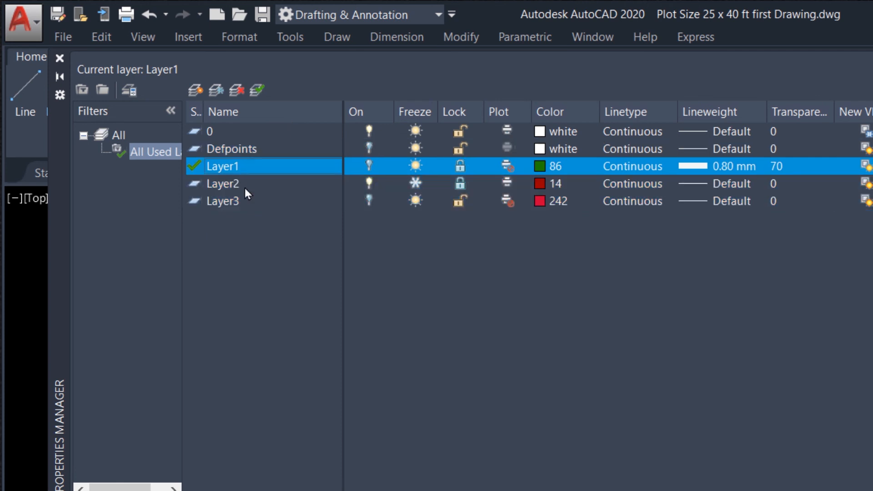
left_click(222, 130)
right_click(221, 130)
left_click(272, 178)
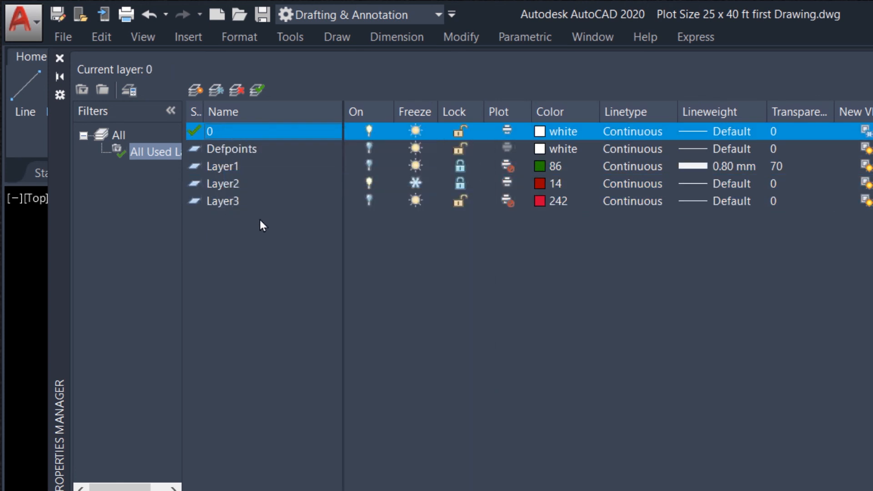
left_click_drag(259, 217, 214, 168)
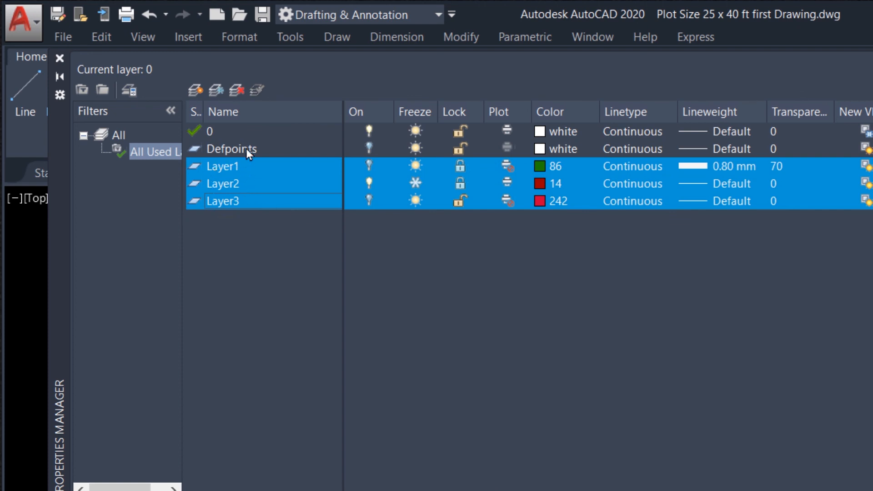
left_click(237, 89)
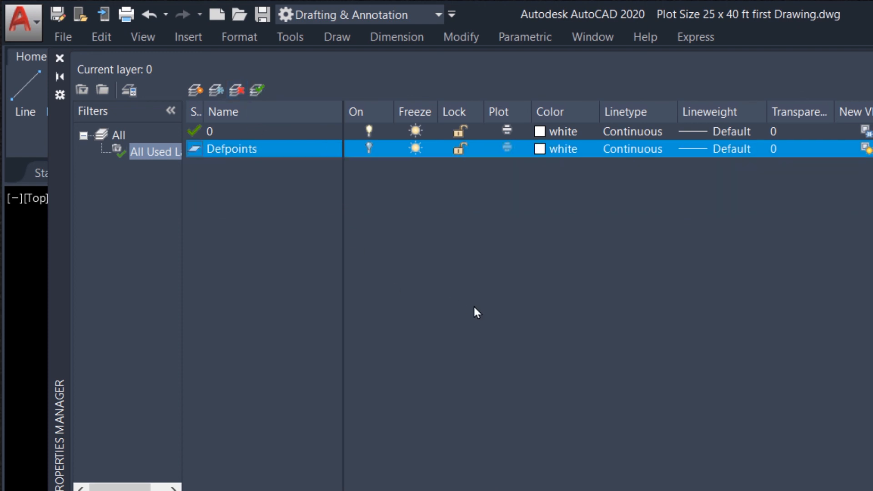